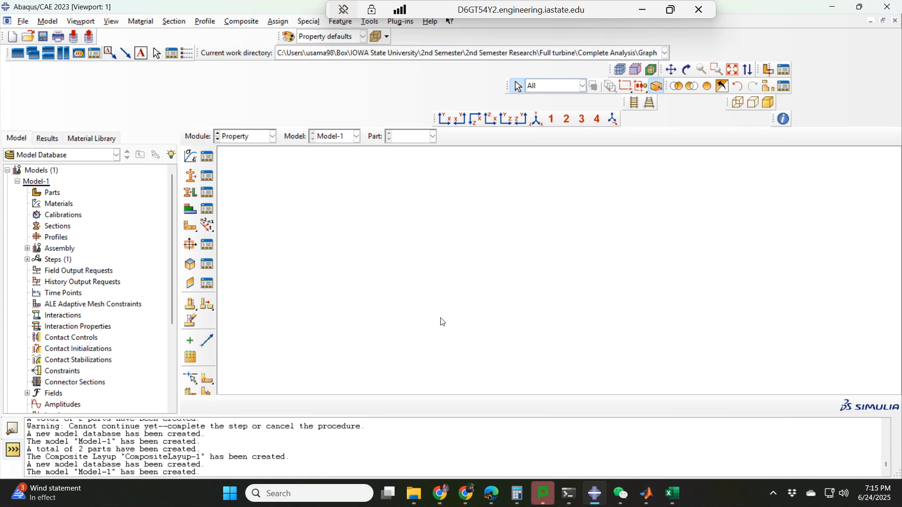
Import Part1.STEP as individual parts with the part name Blade
{"action": "left_click", "coordinate": [28, 23]}
{"action": "mouse_move", "coordinate": [124, 168]}
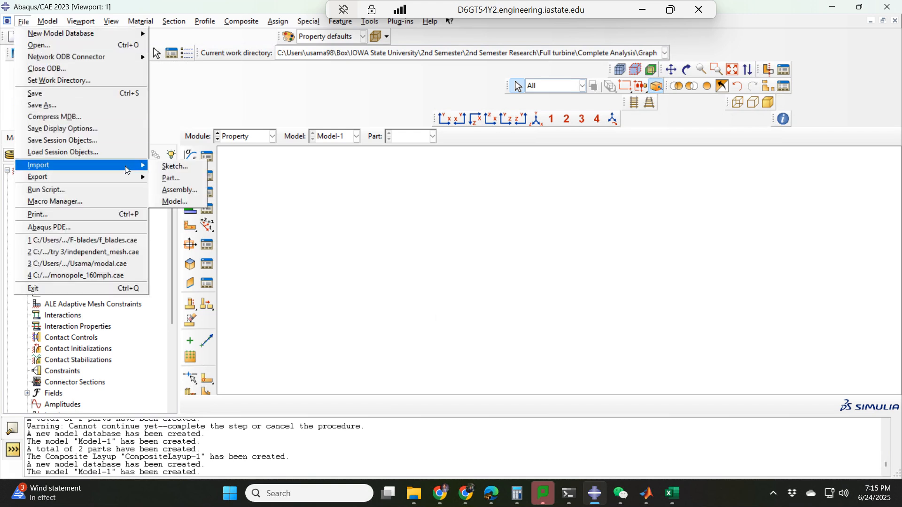
{"action": "left_click", "coordinate": [168, 178]}
{"action": "left_click", "coordinate": [343, 202]}
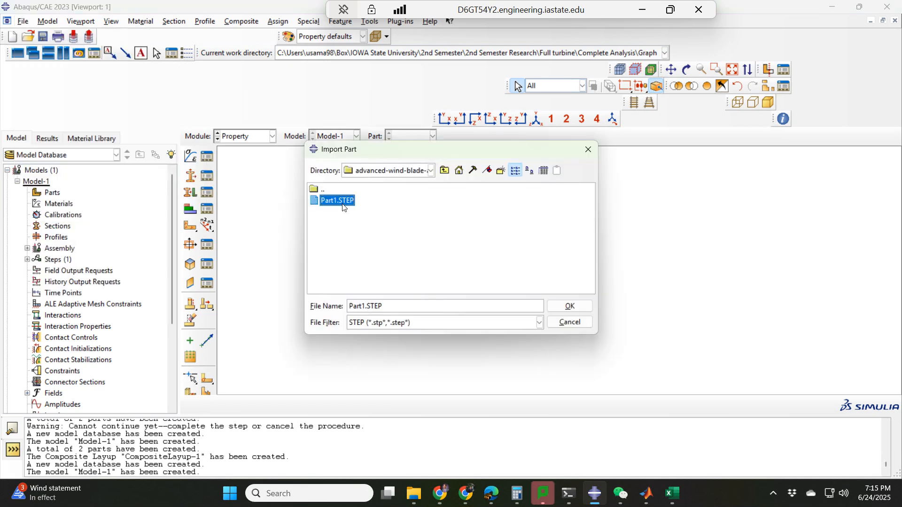
{"action": "double_click", "coordinate": [342, 201]}
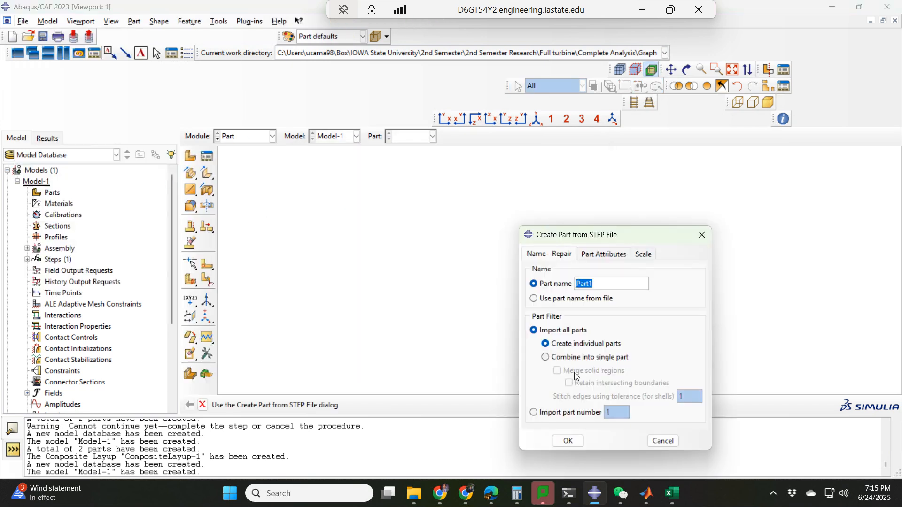
{"action": "key", "text": "Caps_Lock"}
{"action": "type", "text": "Blade"}
{"action": "left_click", "coordinate": [567, 441]}
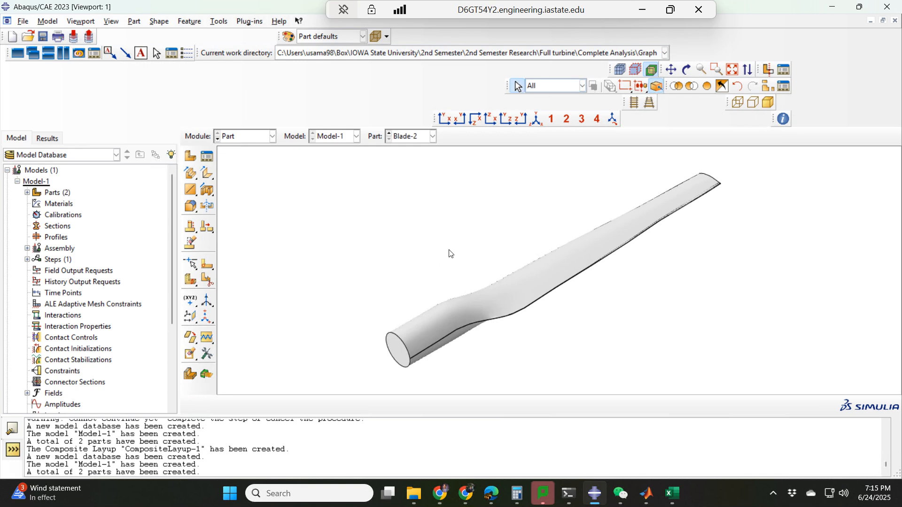
Inspect the imported Blade-2 part from several angles and make Blade-1 the displayed part
{"action": "left_click_drag", "start_coordinate": [472, 264], "coordinate": [610, 258], "text": "ctrl+alt"}
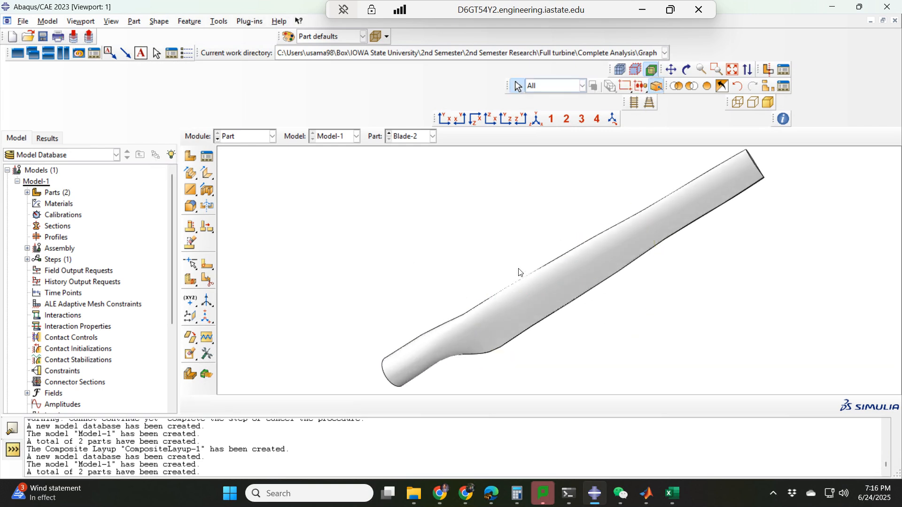
{"action": "left_click_drag", "start_coordinate": [519, 272], "coordinate": [529, 305], "text": "ctrl+alt"}
{"action": "left_click_drag", "start_coordinate": [546, 268], "coordinate": [547, 268], "text": "ctrl+alt"}
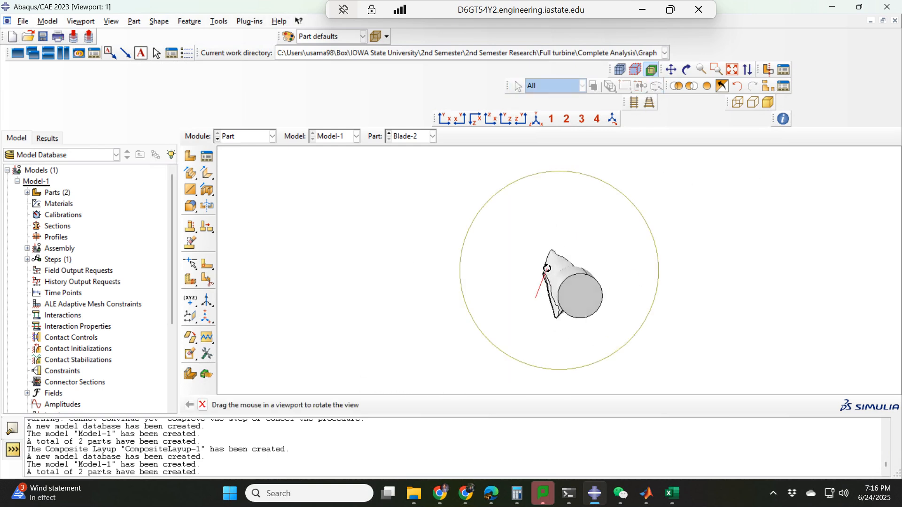
{"action": "left_click", "coordinate": [408, 137]}
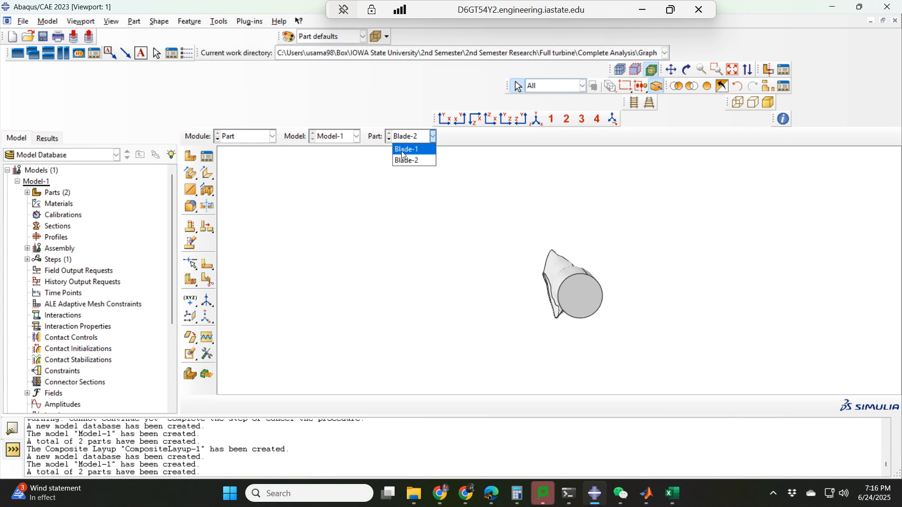
{"action": "left_click", "coordinate": [403, 150]}
{"action": "left_click_drag", "start_coordinate": [440, 314], "coordinate": [427, 280], "text": "ctrl+alt"}
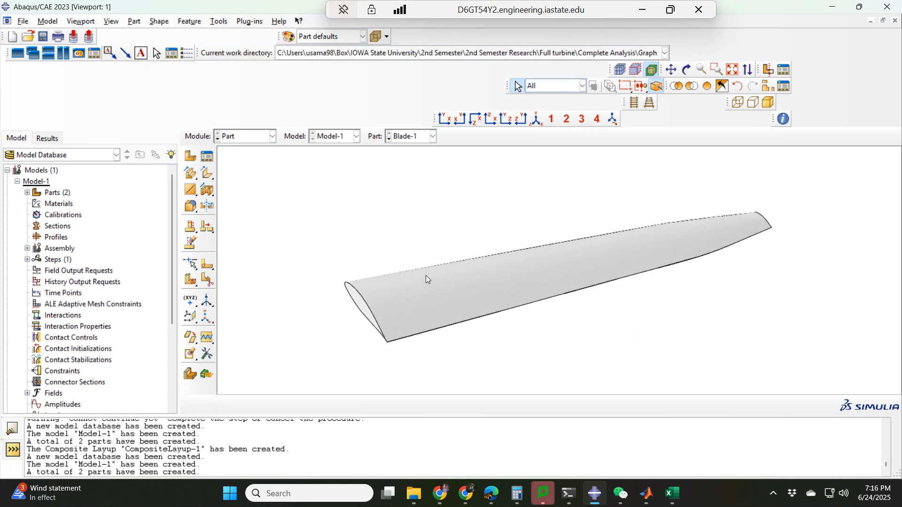
Switch to the Property module and create a material named CFRP with a mass density of 2700
{"action": "left_click", "coordinate": [254, 136]}
{"action": "left_click", "coordinate": [237, 159]}
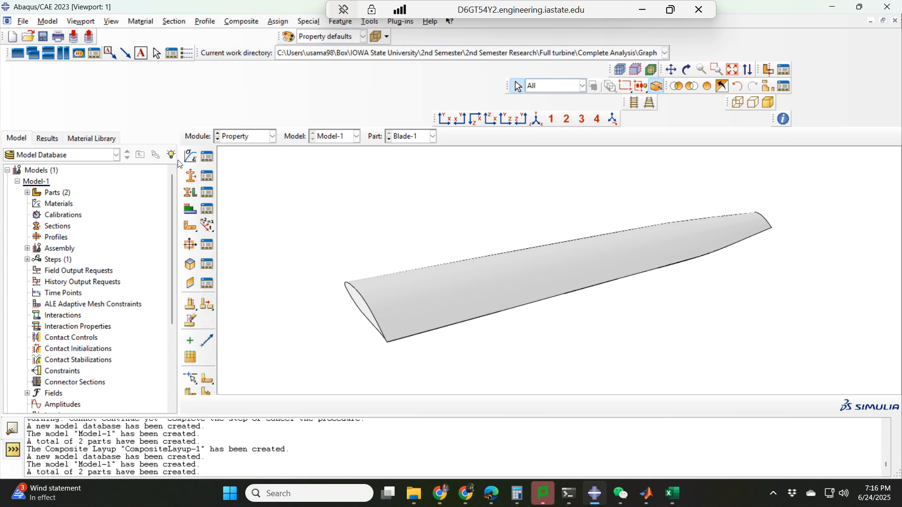
{"action": "left_click", "coordinate": [191, 156]}
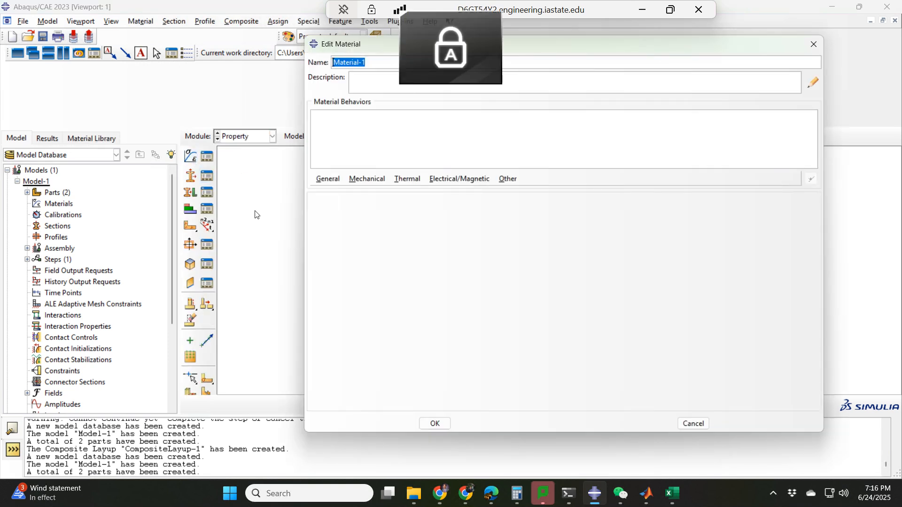
{"action": "type", "text": "CFRP"}
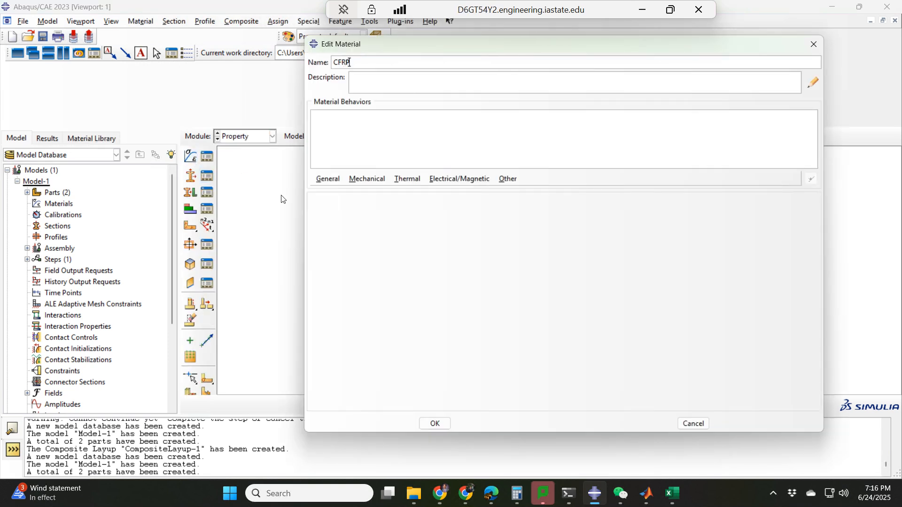
{"action": "left_click", "coordinate": [328, 179]}
{"action": "left_click", "coordinate": [329, 190]}
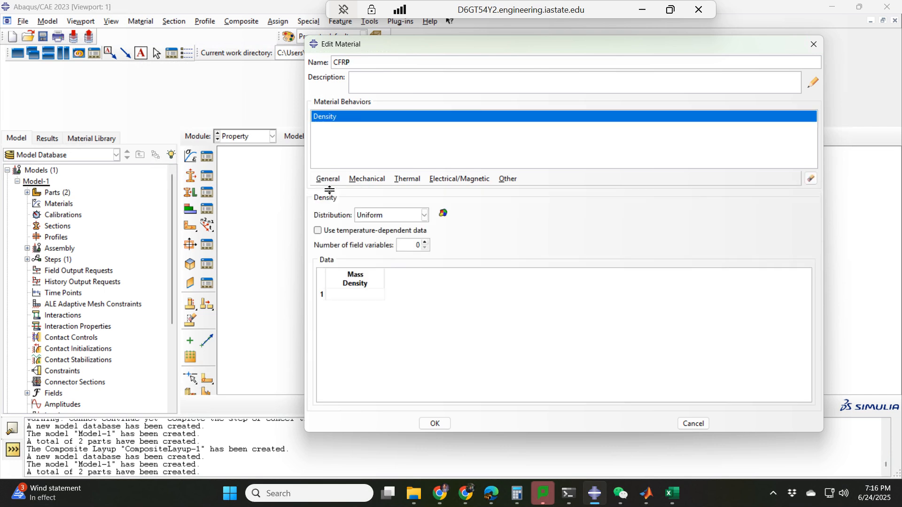
{"action": "left_click", "coordinate": [357, 294]}
{"action": "left_click", "coordinate": [328, 178]}
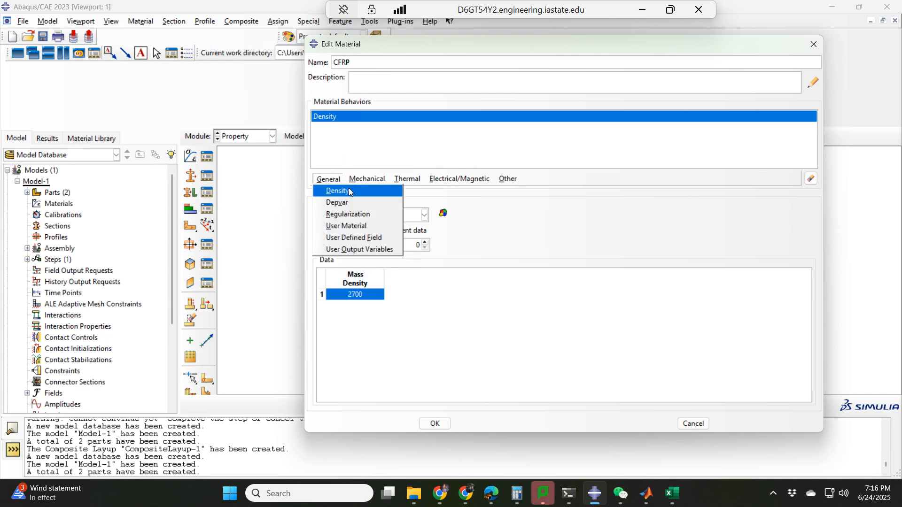
{"action": "left_click", "coordinate": [350, 191]}
Add elastic behavior to the CFRP material with the type Engineering Constants
{"action": "left_click", "coordinate": [367, 179]}
{"action": "mouse_move", "coordinate": [388, 191]}
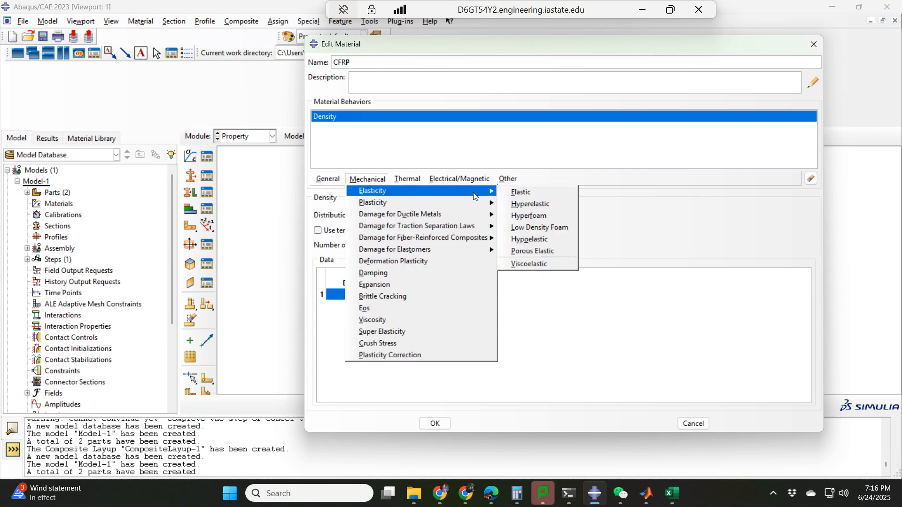
{"action": "left_click", "coordinate": [507, 191]}
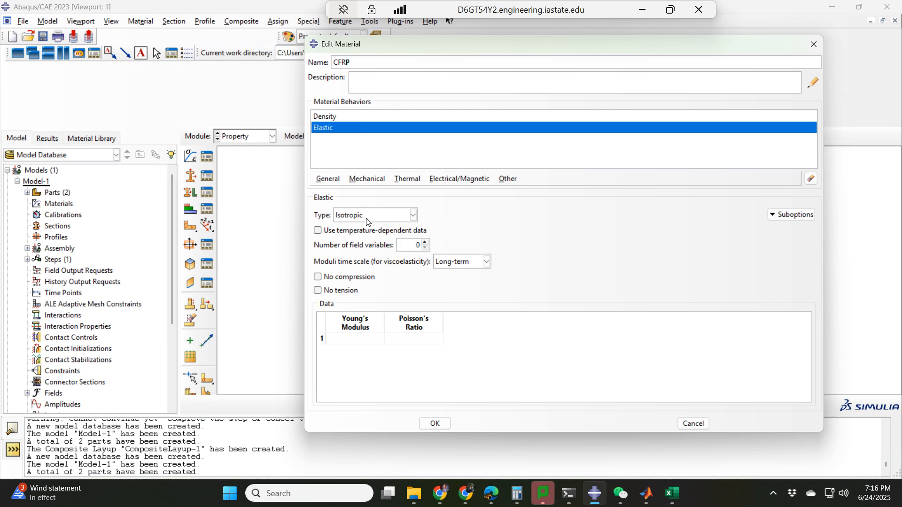
{"action": "left_click", "coordinate": [368, 216]}
{"action": "left_click", "coordinate": [366, 240]}
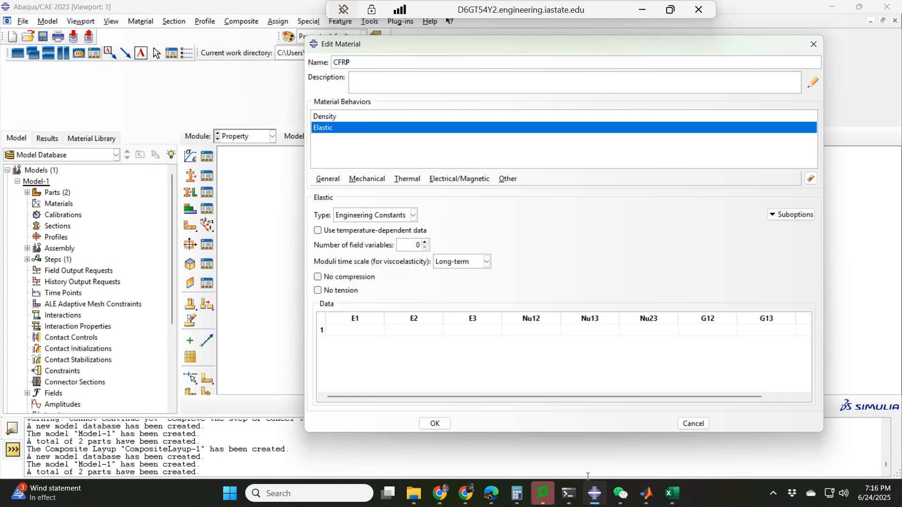
Copy the nine elastic constants in row 16 of Material_Data.csv from Excel into CFRP's elastic data, save the material and check the material list
{"action": "left_click", "coordinate": [671, 493]}
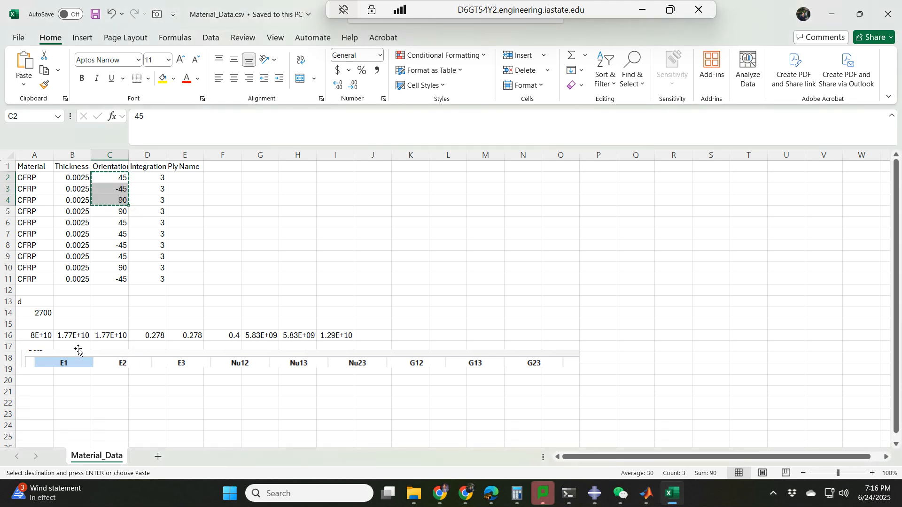
{"action": "left_click_drag", "start_coordinate": [26, 336], "coordinate": [336, 337]}
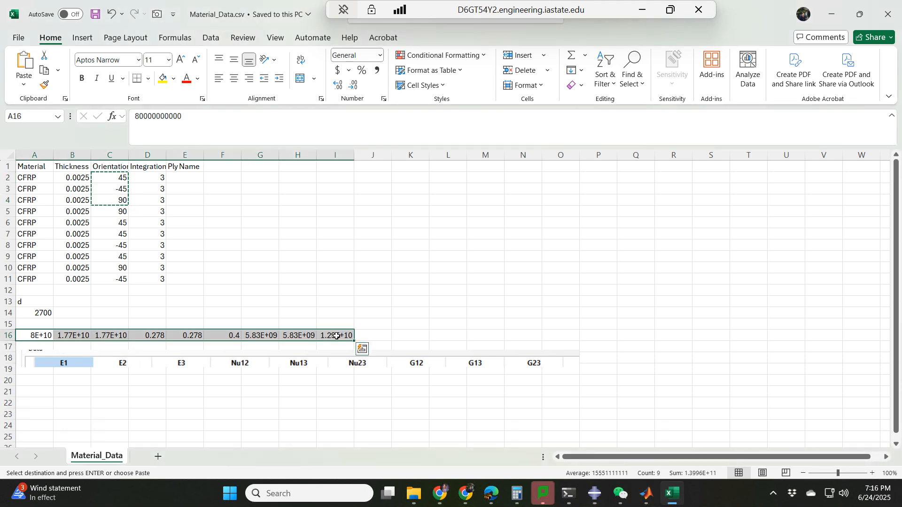
{"action": "key", "text": "ctrl+c"}
{"action": "left_click", "coordinate": [595, 493]}
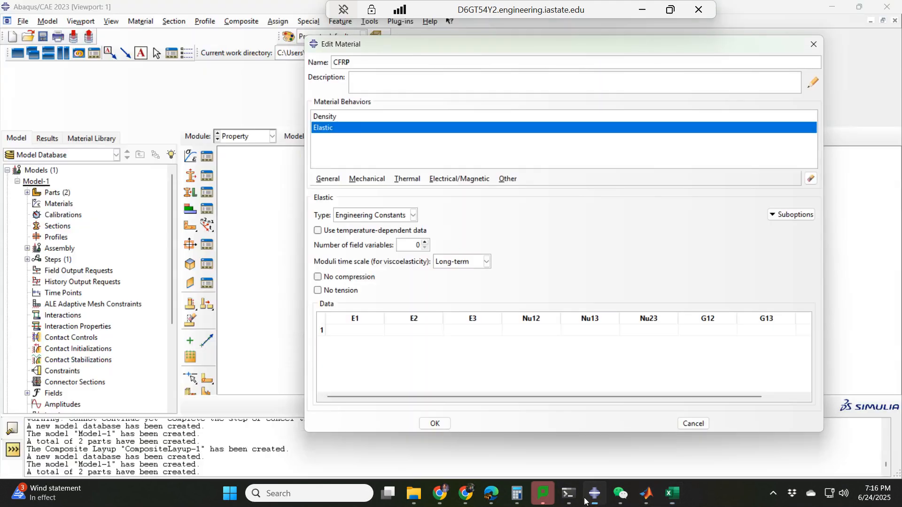
{"action": "left_click", "coordinate": [361, 330]}
{"action": "key", "text": "ctrl+v"}
{"action": "left_click", "coordinate": [435, 423]}
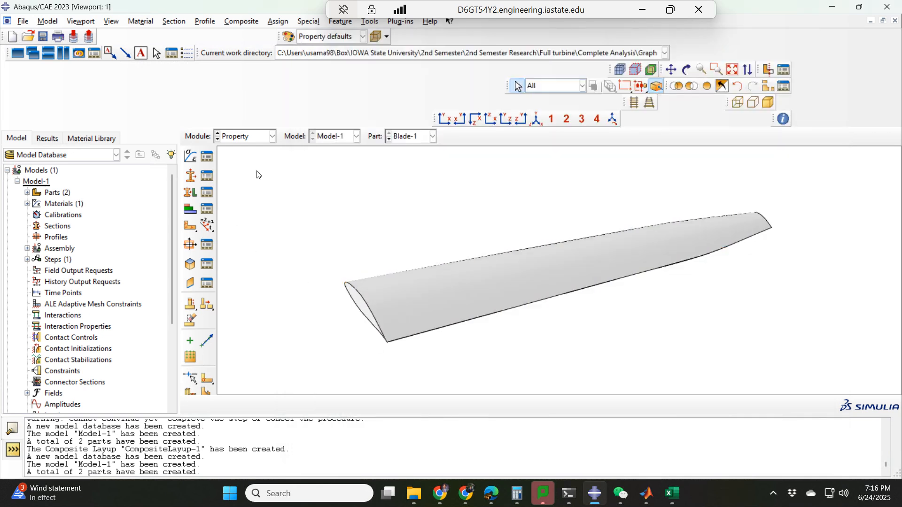
{"action": "left_click", "coordinate": [208, 157]}
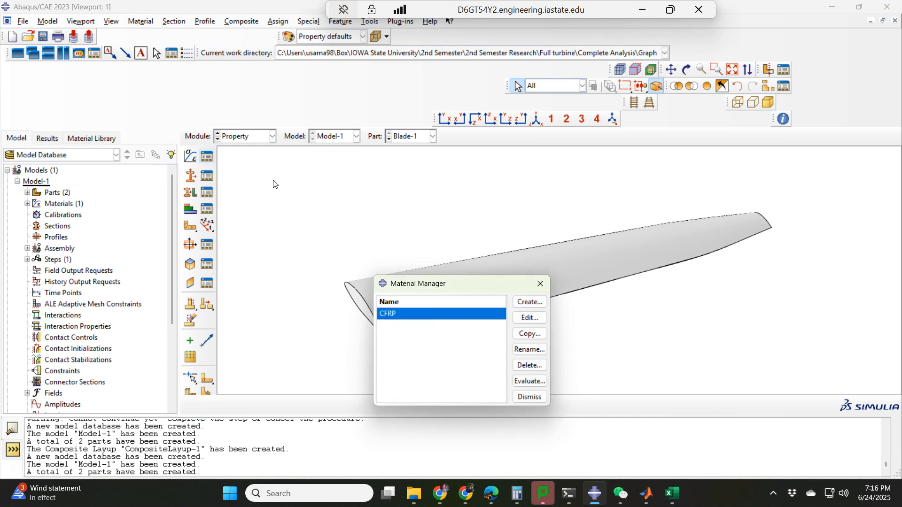
{"action": "left_click", "coordinate": [540, 283]}
Create a composite shell section named CFRP and set the material of its first two plies to CFRP
{"action": "left_click", "coordinate": [190, 175]}
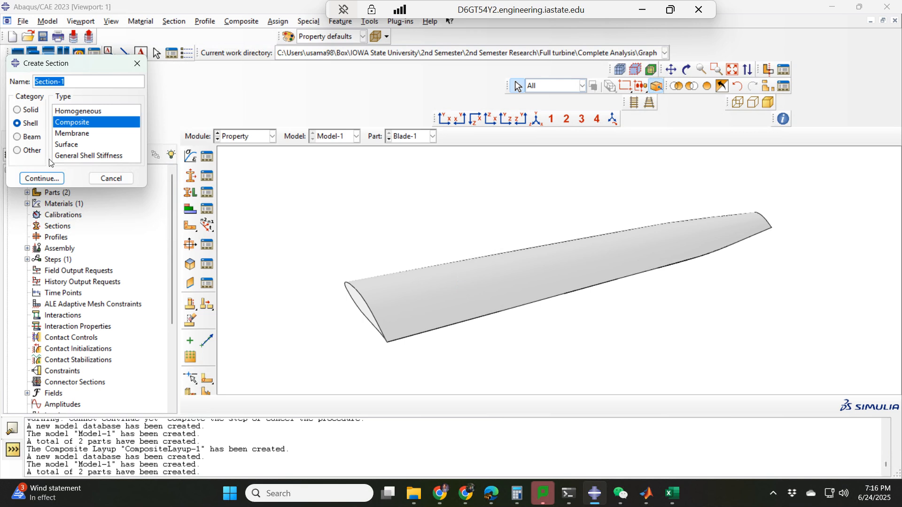
{"action": "type", "text": "CFRP"}
{"action": "left_click", "coordinate": [58, 181]}
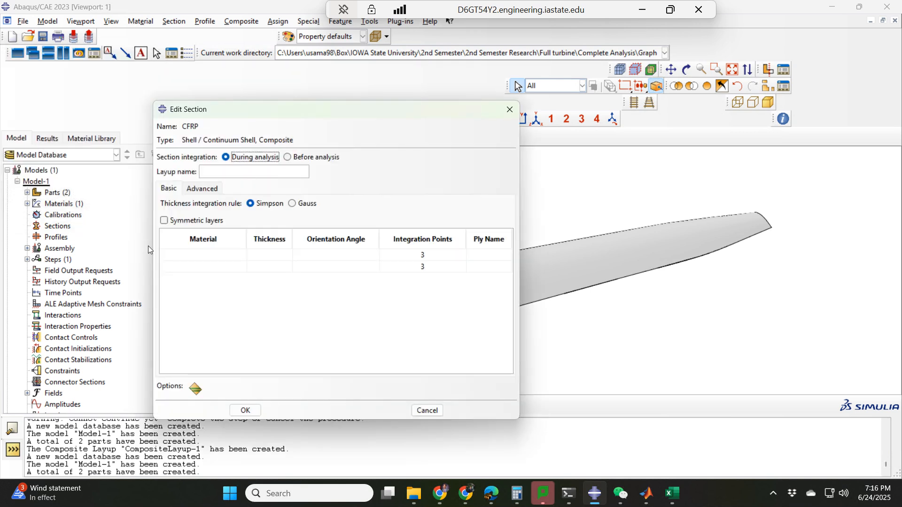
{"action": "left_click", "coordinate": [222, 255]}
{"action": "left_click", "coordinate": [241, 255]}
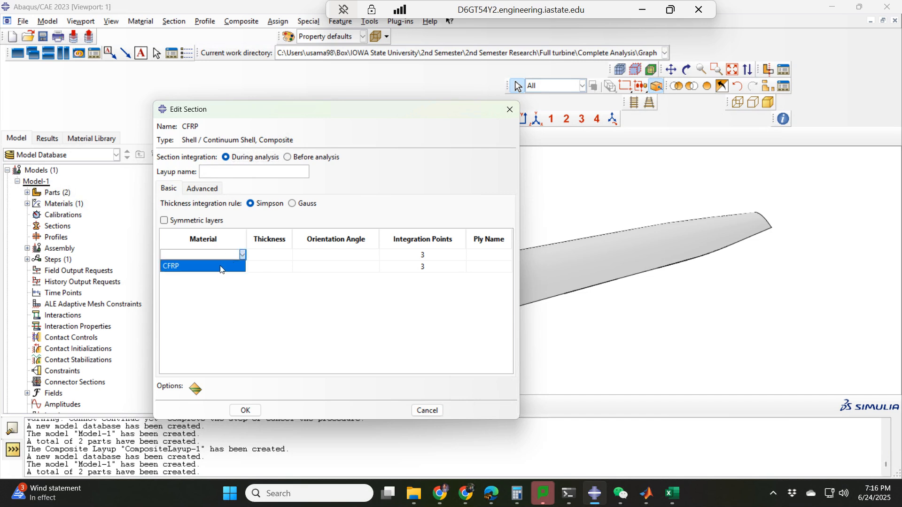
{"action": "left_click", "coordinate": [222, 267]}
{"action": "left_click", "coordinate": [223, 266]}
{"action": "left_click", "coordinate": [242, 266]}
{"action": "left_click", "coordinate": [218, 280]}
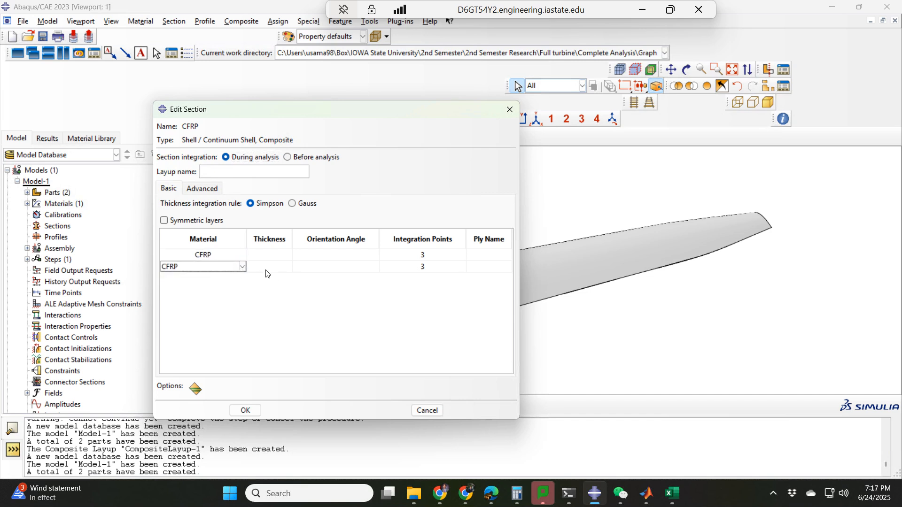
Copy the first three orientation angles, 45, -45 and 90, from the Excel sheet into the section's ply orientation angles
{"action": "left_click", "coordinate": [672, 493]}
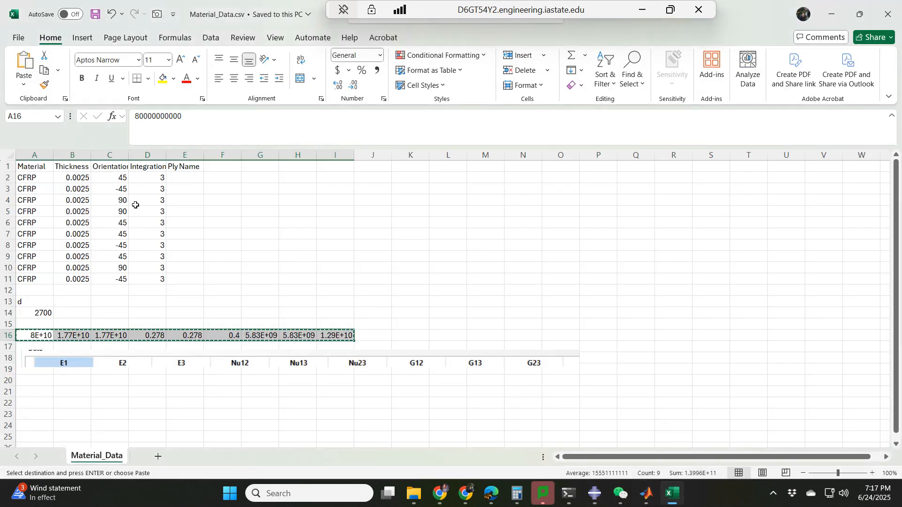
{"action": "left_click_drag", "start_coordinate": [121, 178], "coordinate": [122, 200]}
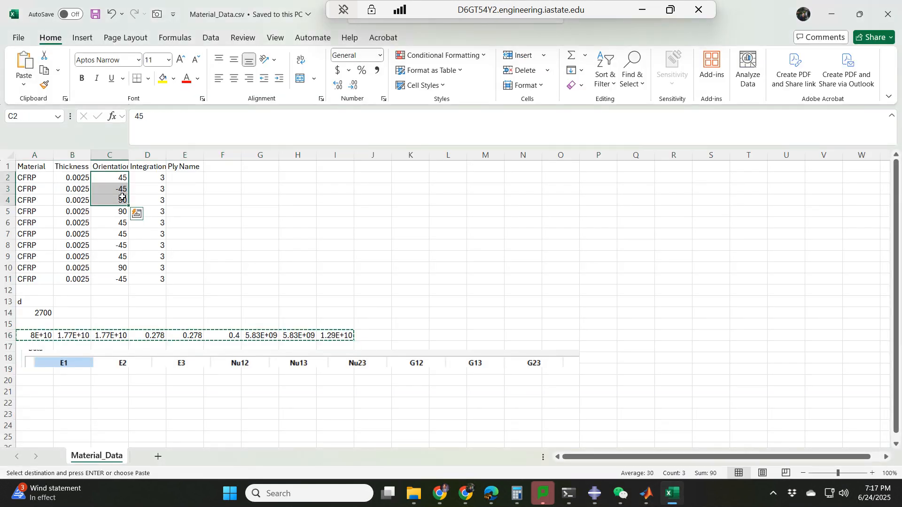
{"action": "key", "text": "ctrl+c"}
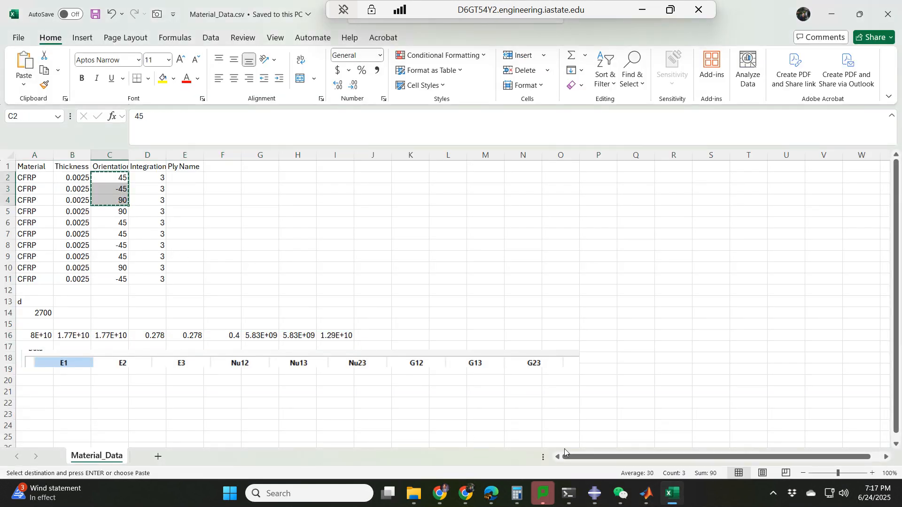
{"action": "left_click", "coordinate": [592, 494]}
{"action": "left_click", "coordinate": [344, 254]}
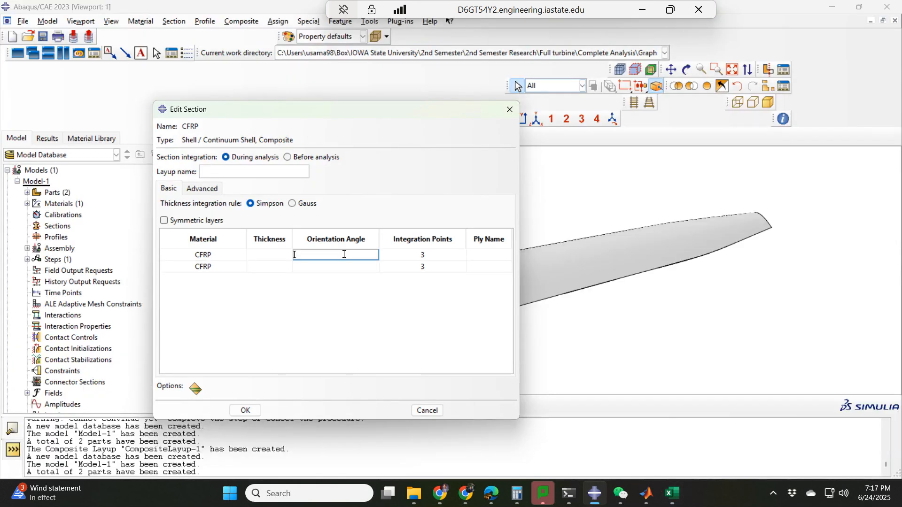
{"action": "key", "text": "ctrl+v"}
Set the material of the section's third ply to CFRP
{"action": "left_click", "coordinate": [228, 279]}
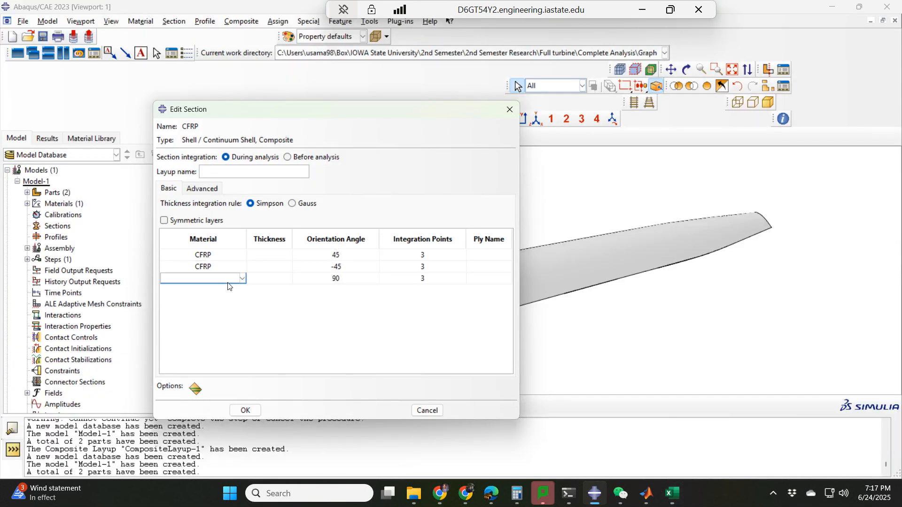
{"action": "left_click", "coordinate": [241, 279]}
{"action": "left_click", "coordinate": [219, 290]}
Set the thickness of all three plies to 0.05 and save the composite section
{"action": "left_click", "coordinate": [265, 255]}
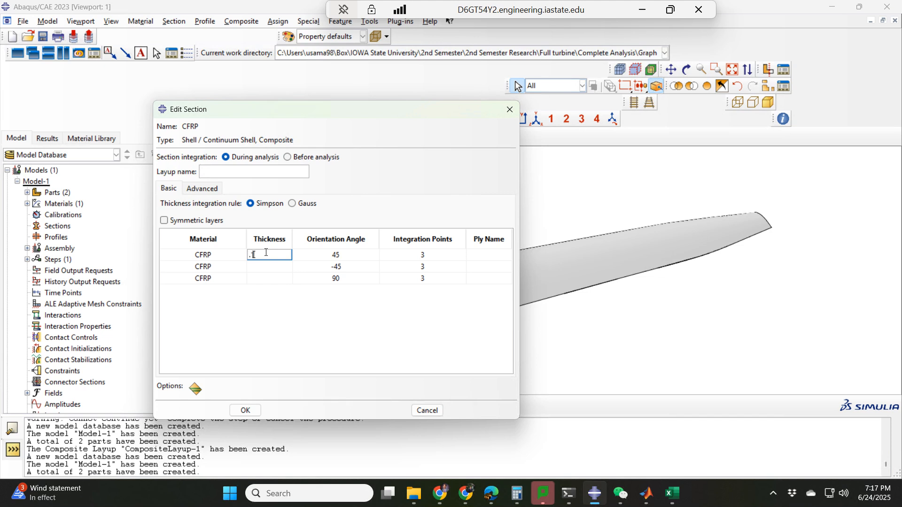
{"action": "left_click", "coordinate": [272, 266]}
{"action": "left_click", "coordinate": [275, 254]}
{"action": "type", "text": "0.05"}
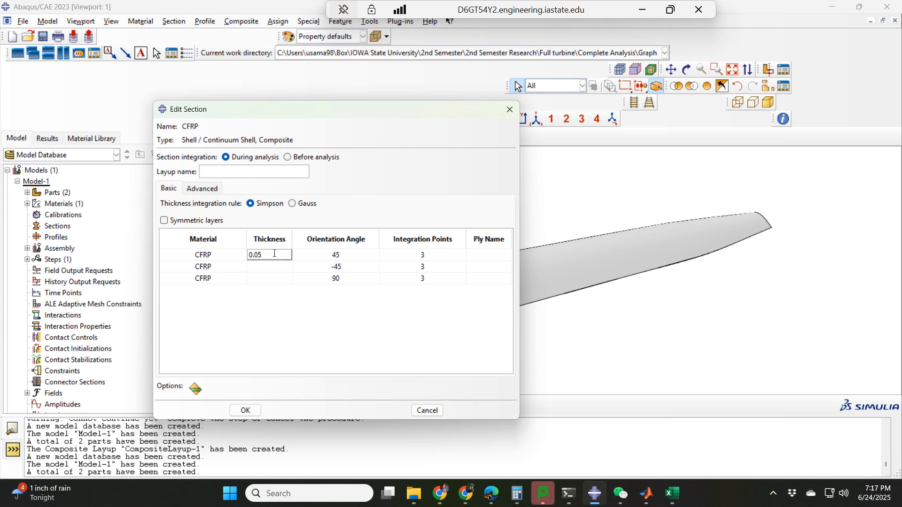
{"action": "left_click", "coordinate": [270, 264]}
{"action": "left_click", "coordinate": [271, 254]}
{"action": "left_click", "coordinate": [271, 264]}
{"action": "key", "text": "ctrl+v"}
{"action": "left_click", "coordinate": [272, 278]}
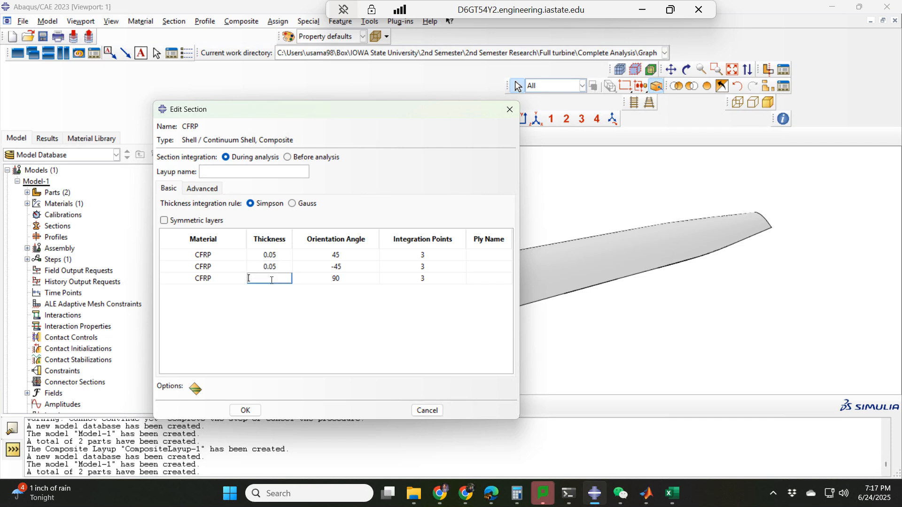
{"action": "key", "text": "ctrl+v"}
{"action": "left_click", "coordinate": [245, 410]}
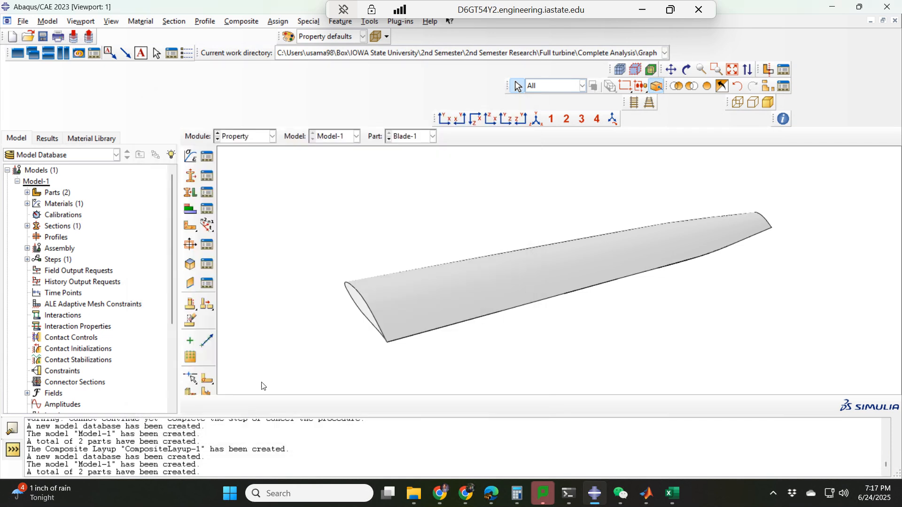
Assign the CFRP composite shell section to the whole Blade-1 part
{"action": "left_click", "coordinate": [190, 192]}
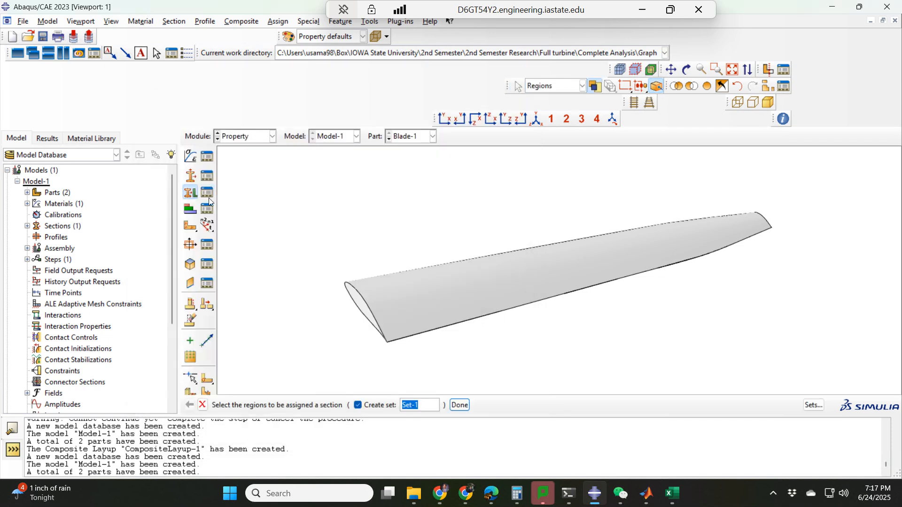
{"action": "left_click_drag", "start_coordinate": [310, 221], "coordinate": [783, 330]}
{"action": "middle_click", "coordinate": [665, 319]}
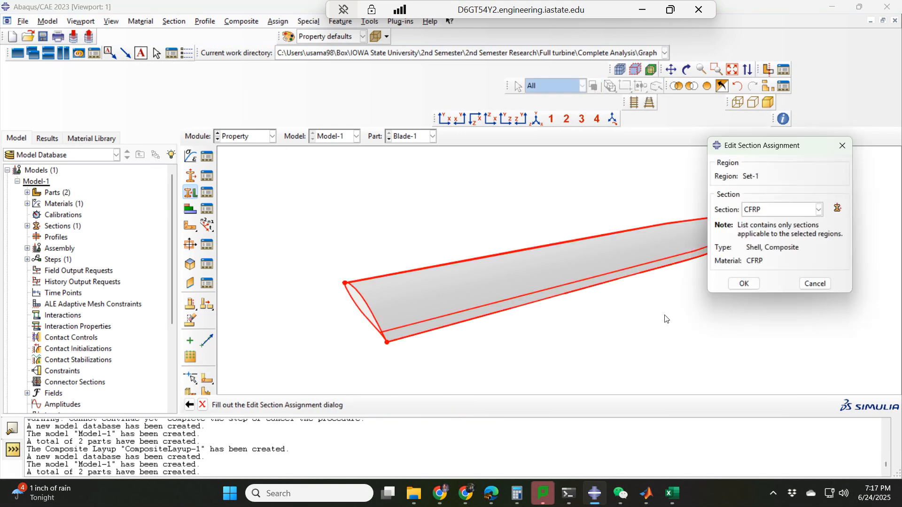
{"action": "left_click", "coordinate": [743, 284]}
Switch to the Blade-2 part and assign the CFRP composite shell section to its entire geometry
{"action": "left_click", "coordinate": [413, 139]}
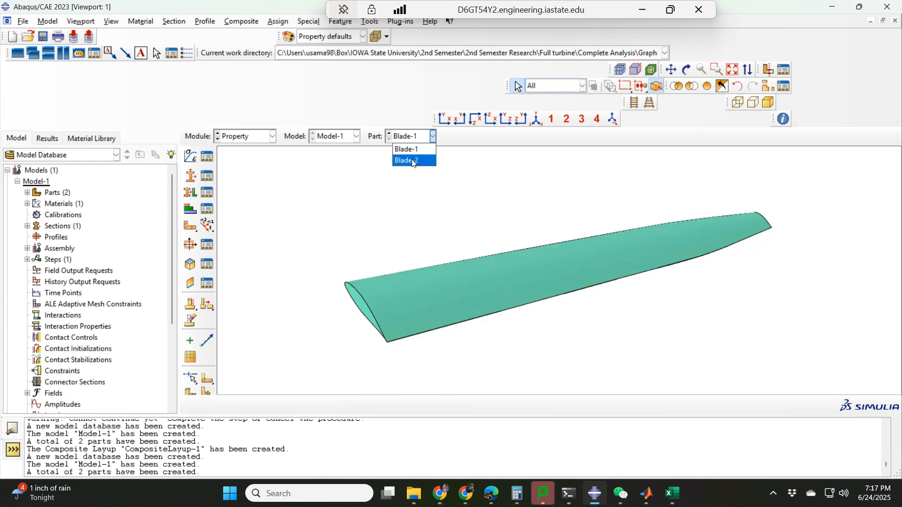
{"action": "left_click", "coordinate": [407, 161]}
{"action": "left_click_drag", "start_coordinate": [358, 177], "coordinate": [711, 329]}
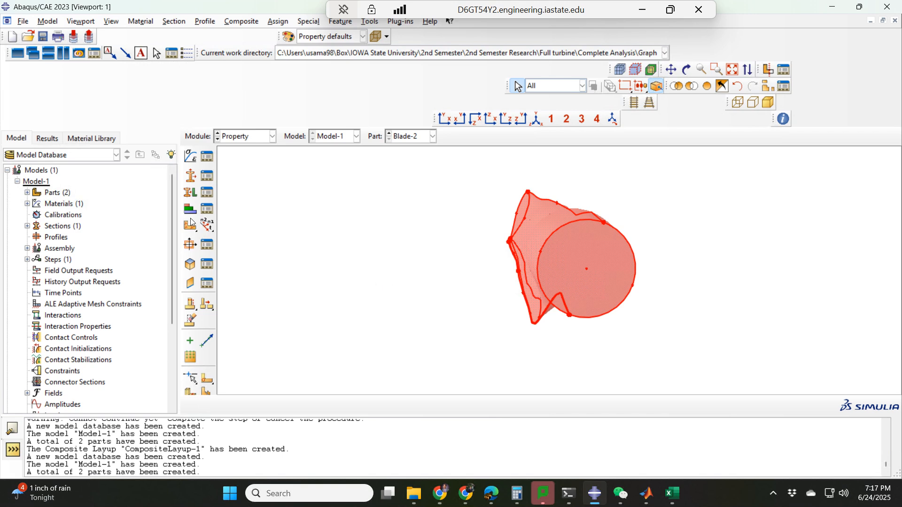
{"action": "left_click", "coordinate": [191, 192]}
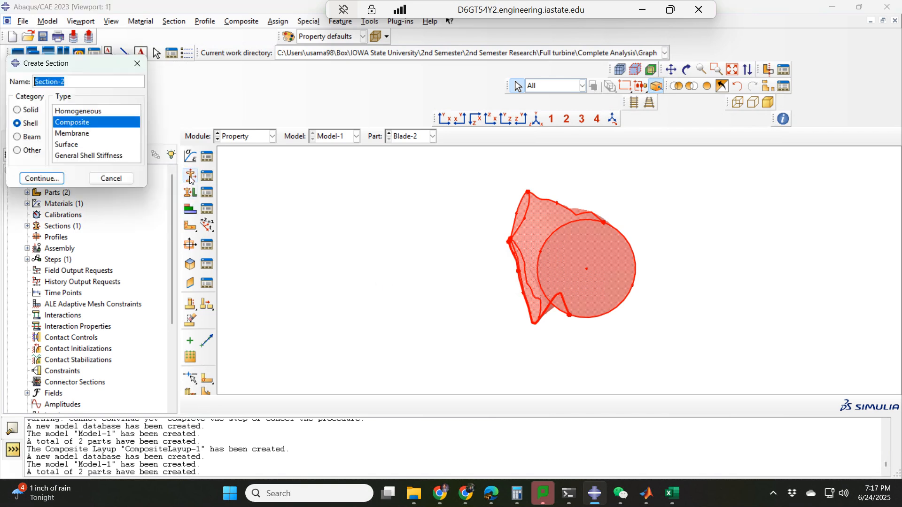
{"action": "left_click", "coordinate": [118, 180]}
{"action": "left_click", "coordinate": [190, 192]}
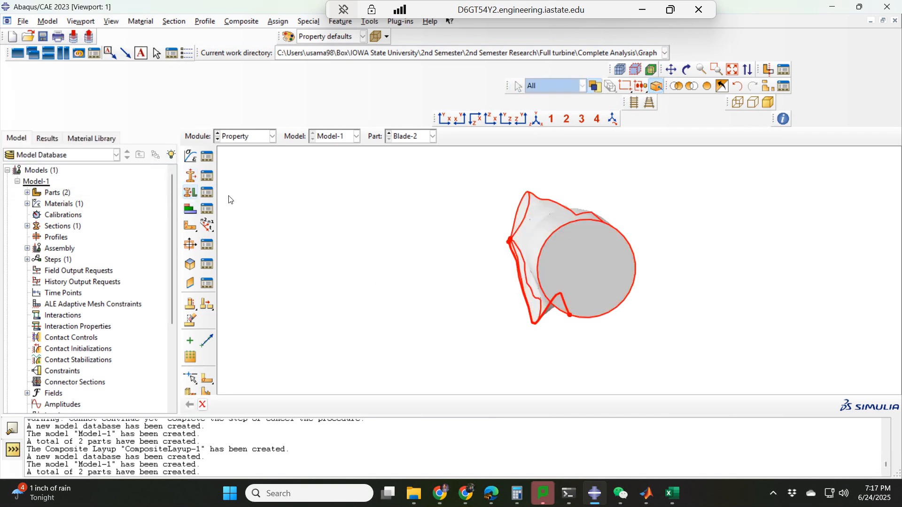
{"action": "left_click_drag", "start_coordinate": [367, 203], "coordinate": [702, 356]}
{"action": "middle_click", "coordinate": [424, 280]}
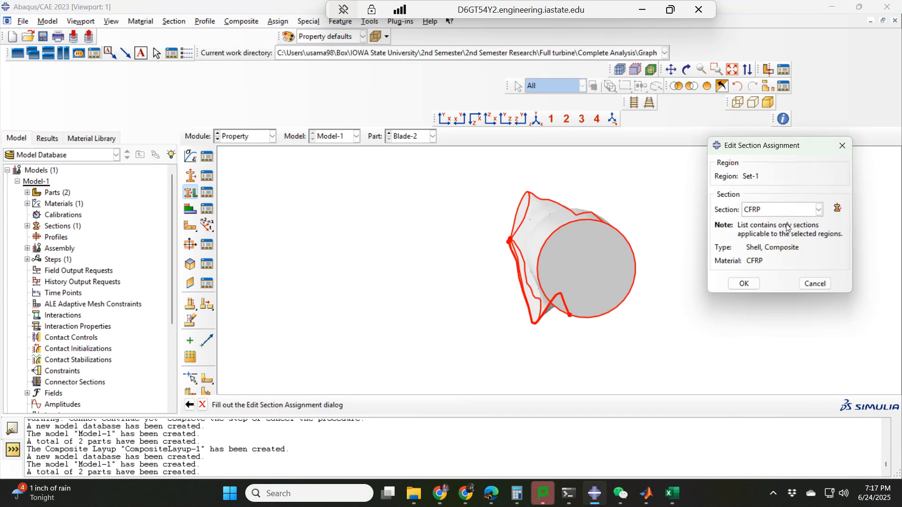
{"action": "left_click", "coordinate": [744, 283]}
{"action": "left_click_drag", "start_coordinate": [475, 283], "coordinate": [507, 271], "text": "ctrl+alt"}
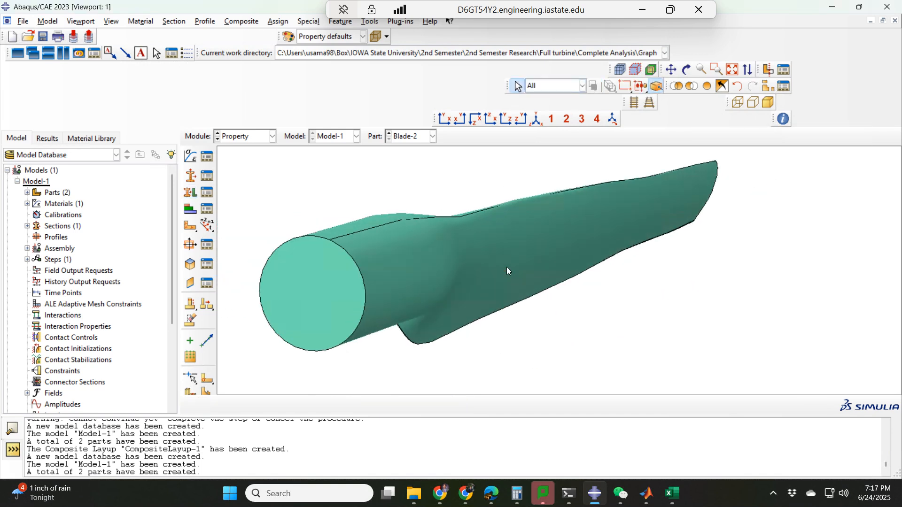
Create a composite layup on Blade-2 with three initial plies and the Continuum Shell element type
{"action": "left_click", "coordinate": [190, 210]}
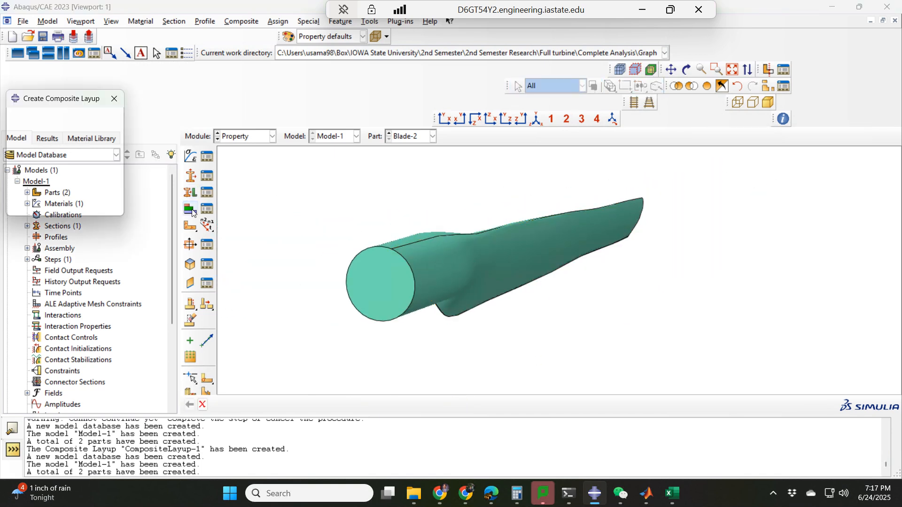
{"action": "left_click", "coordinate": [54, 175]}
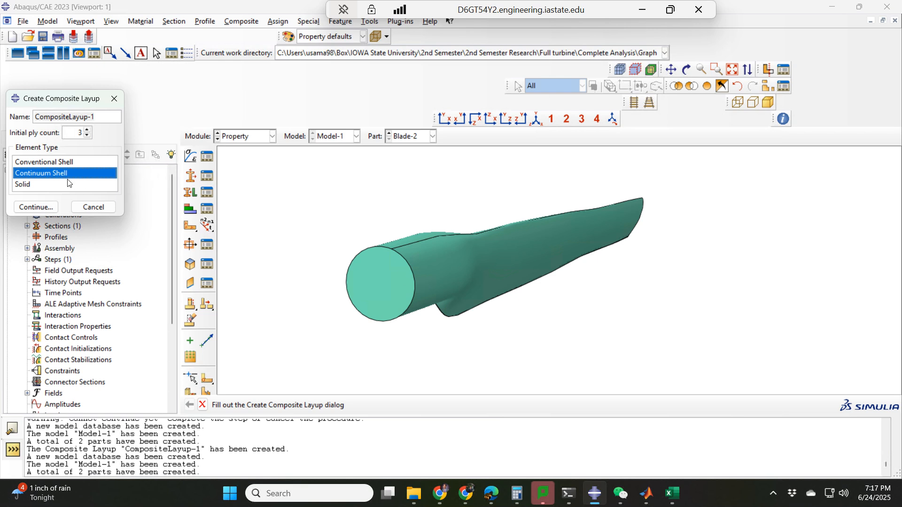
{"action": "left_click", "coordinate": [39, 212]}
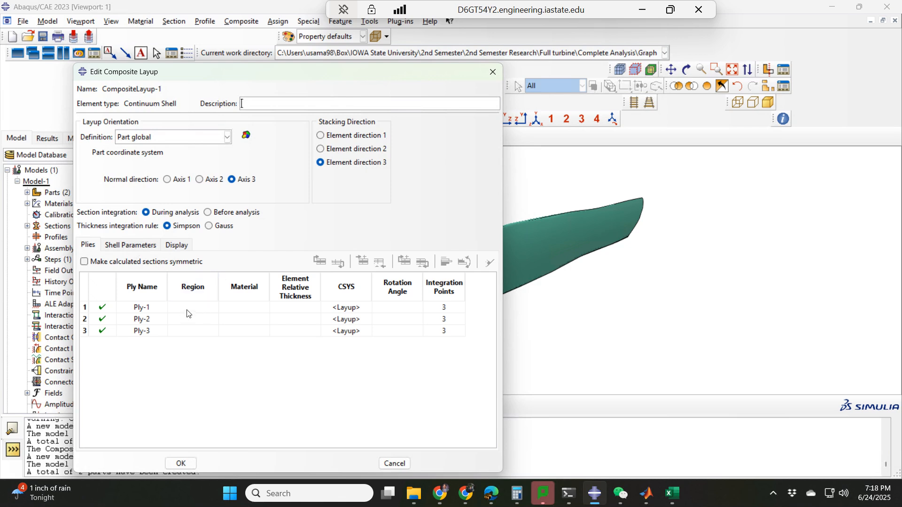
Set the region of all three layup plies to the entire Blade-2 geometry
{"action": "left_click", "coordinate": [188, 310]}
{"action": "double_click", "coordinate": [186, 286]}
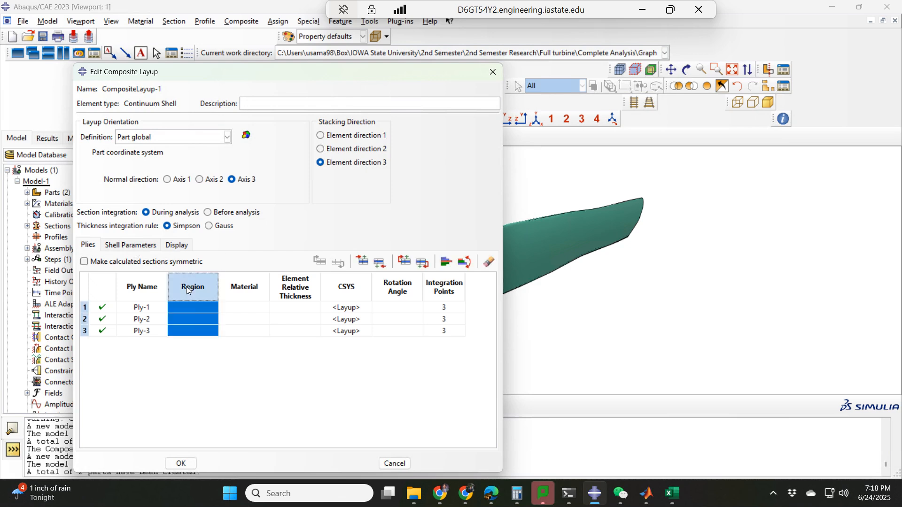
{"action": "scroll", "coordinate": [474, 263], "scroll_direction": "down", "scroll_amount": 2}
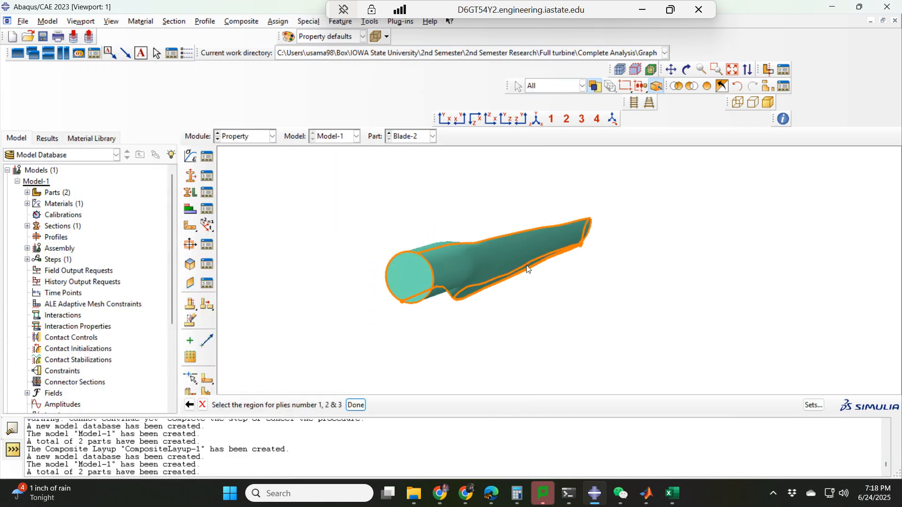
{"action": "left_click_drag", "start_coordinate": [638, 255], "coordinate": [399, 271]}
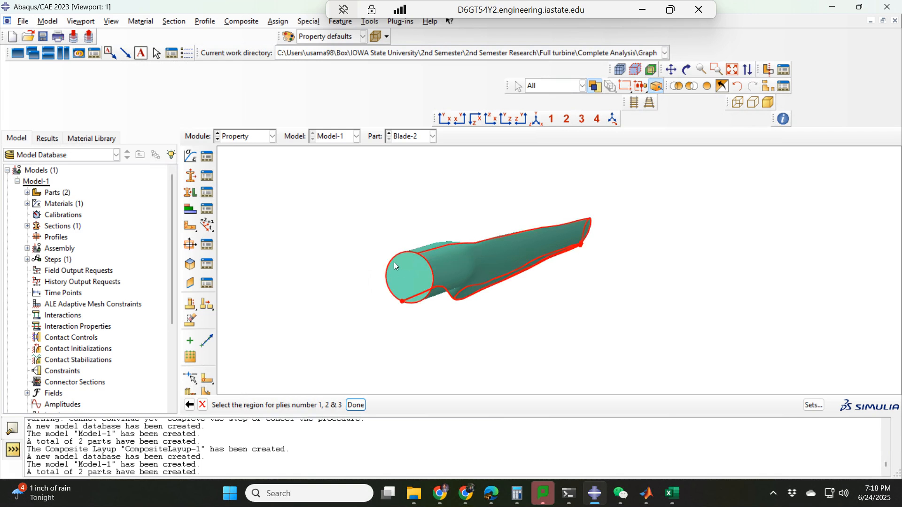
{"action": "middle_click", "coordinate": [606, 312]}
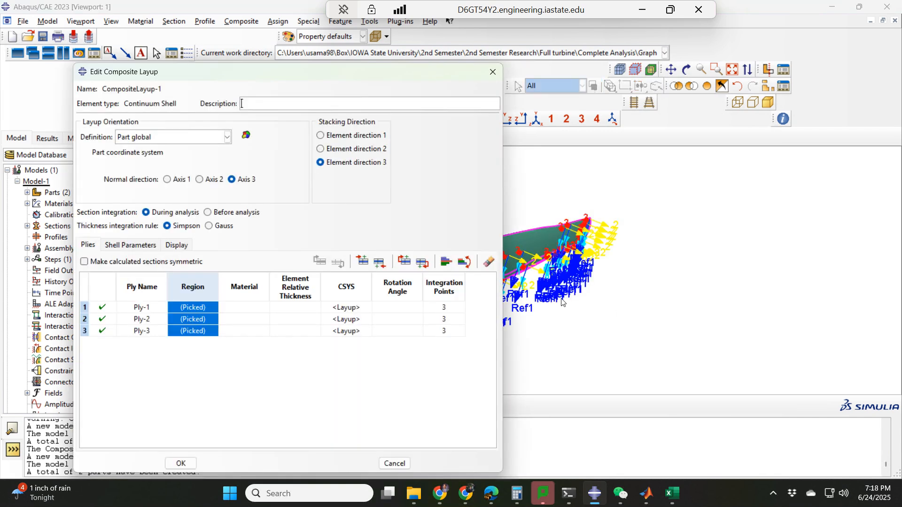
{"action": "left_click_drag", "start_coordinate": [575, 317], "coordinate": [464, 372], "text": "ctrl+alt"}
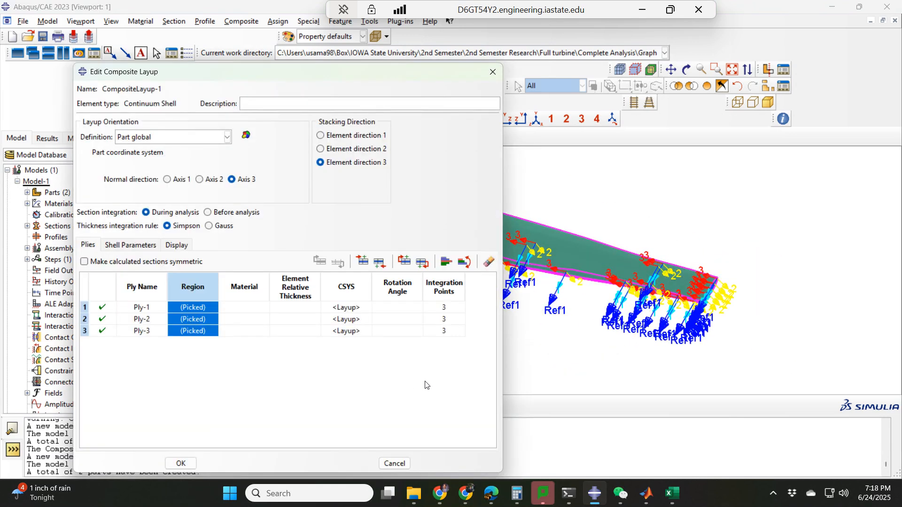
Set the material of all three layup plies to CFRP
{"action": "left_click", "coordinate": [249, 308]}
{"action": "double_click", "coordinate": [248, 312]}
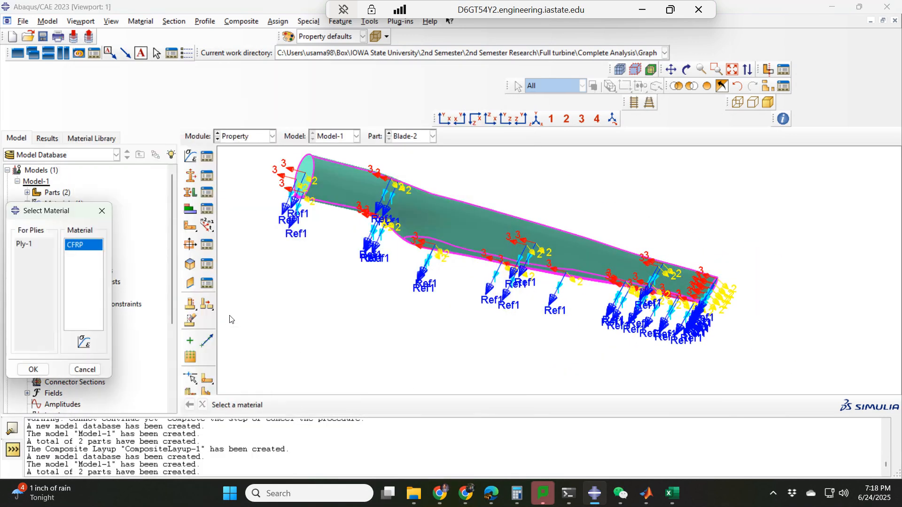
{"action": "left_click", "coordinate": [33, 369]}
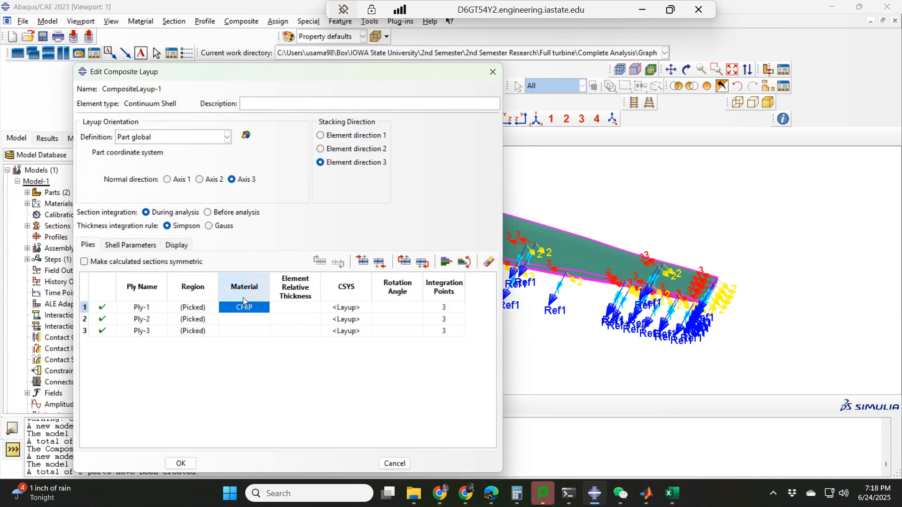
{"action": "double_click", "coordinate": [244, 301]}
{"action": "left_click", "coordinate": [33, 369]}
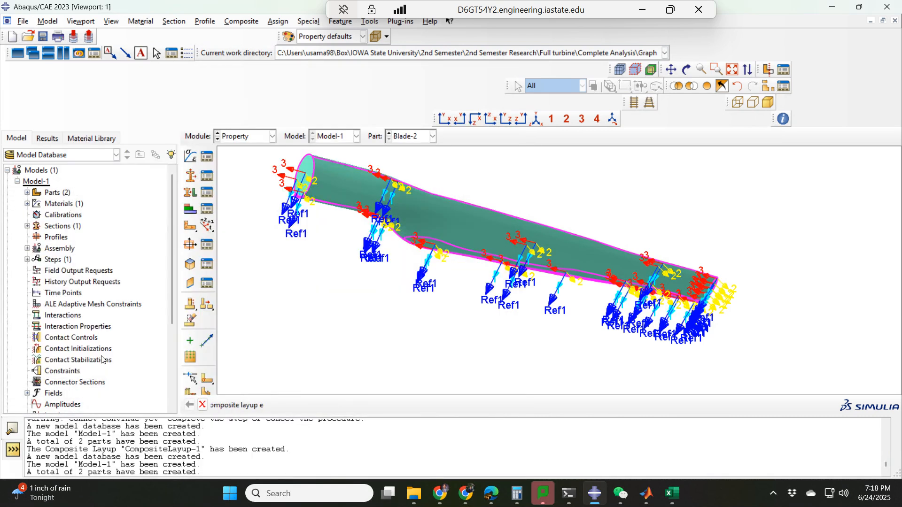
Set the element relative thickness of all three layup plies to 0.05
{"action": "double_click", "coordinate": [298, 308]}
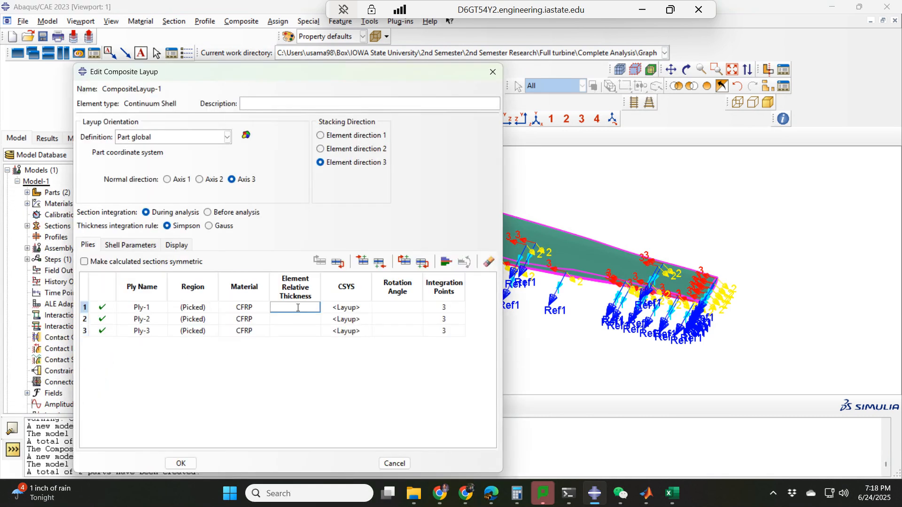
{"action": "left_click", "coordinate": [285, 349]}
{"action": "double_click", "coordinate": [289, 308]}
{"action": "key", "text": "ctrl+c"}
{"action": "double_click", "coordinate": [298, 319]}
{"action": "key", "text": "ctrl+v"}
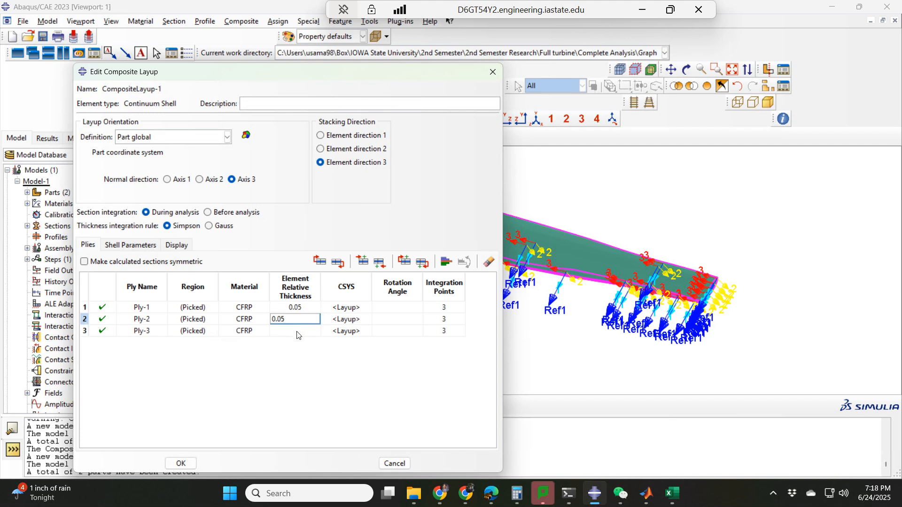
{"action": "double_click", "coordinate": [300, 330]}
{"action": "key", "text": "ctrl+v"}
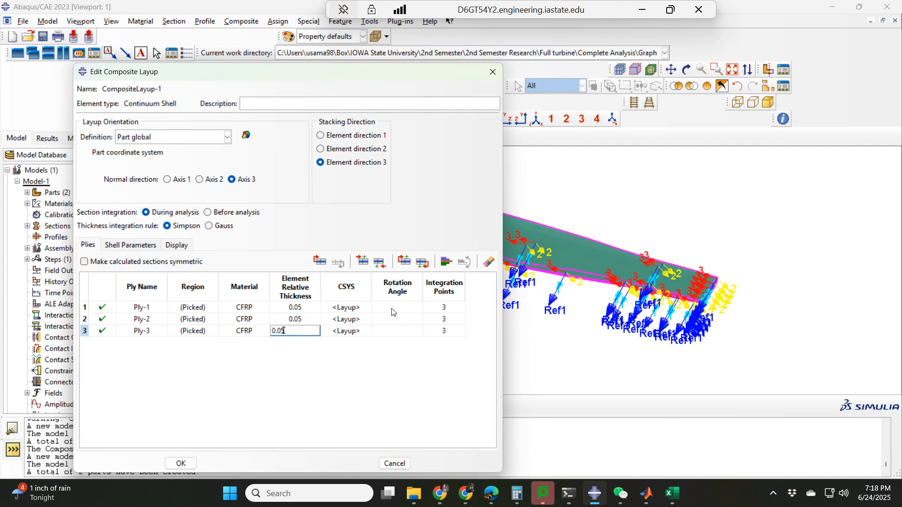
Copy the angles 45, -45 and 90 from the Excel sheet into the layup's ply rotation angles and save the layup
{"action": "left_click", "coordinate": [673, 493]}
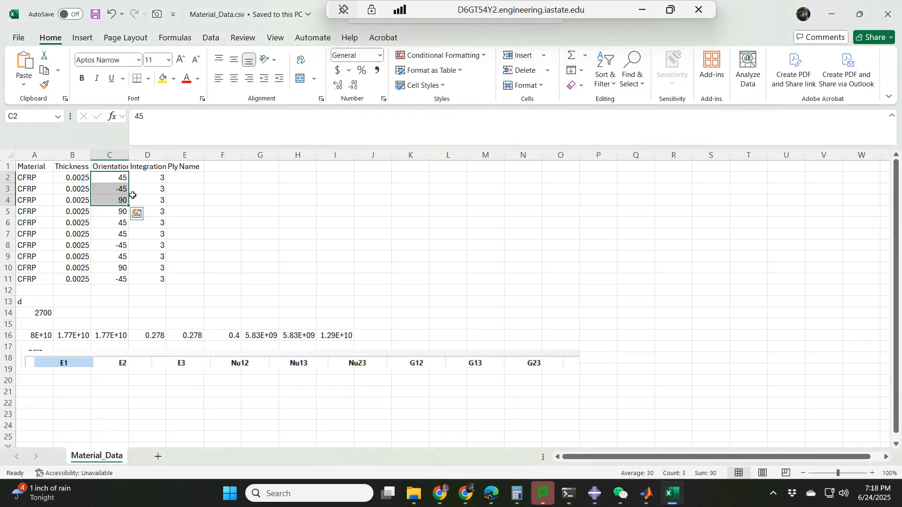
{"action": "key", "text": "ctrl+c"}
{"action": "left_click", "coordinate": [594, 493]}
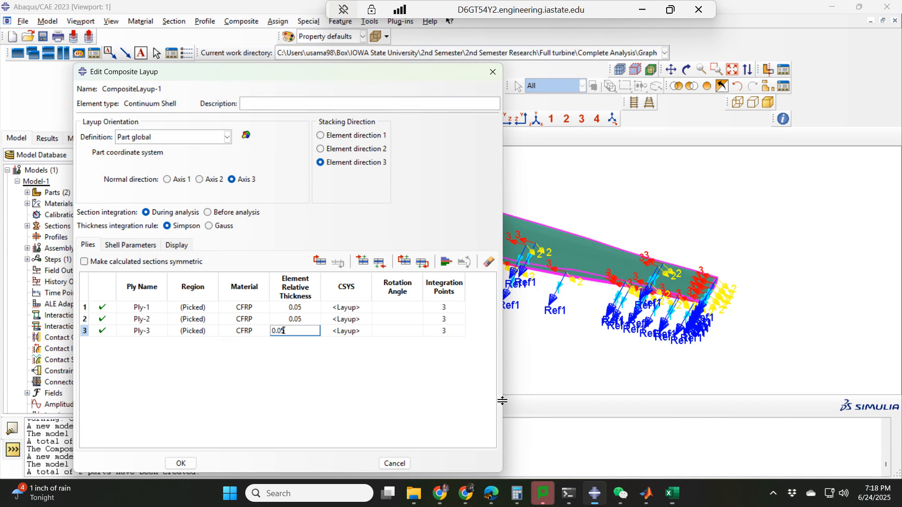
{"action": "left_click", "coordinate": [398, 312]}
{"action": "key", "text": "ctrl+v"}
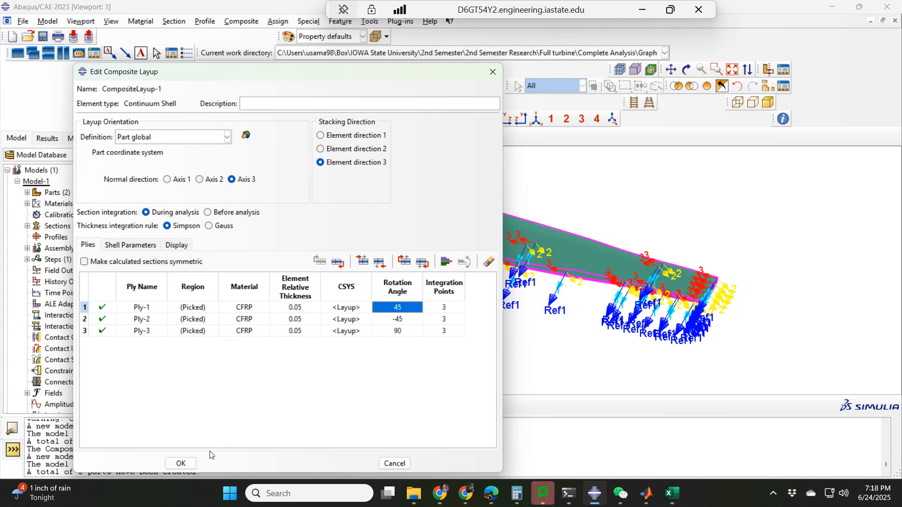
{"action": "left_click", "coordinate": [181, 463]}
{"action": "left_click_drag", "start_coordinate": [429, 293], "coordinate": [579, 308], "text": "ctrl+alt"}
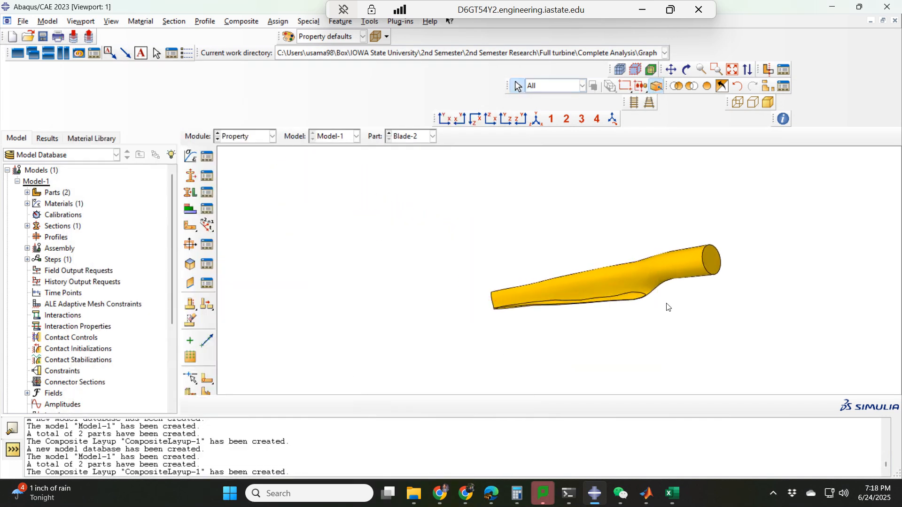
{"action": "left_click_drag", "start_coordinate": [664, 306], "coordinate": [545, 332], "text": "ctrl+alt"}
{"action": "left_click_drag", "start_coordinate": [521, 235], "coordinate": [411, 266], "text": "ctrl+alt"}
{"action": "left_click_drag", "start_coordinate": [475, 268], "coordinate": [487, 293], "text": "ctrl+alt"}
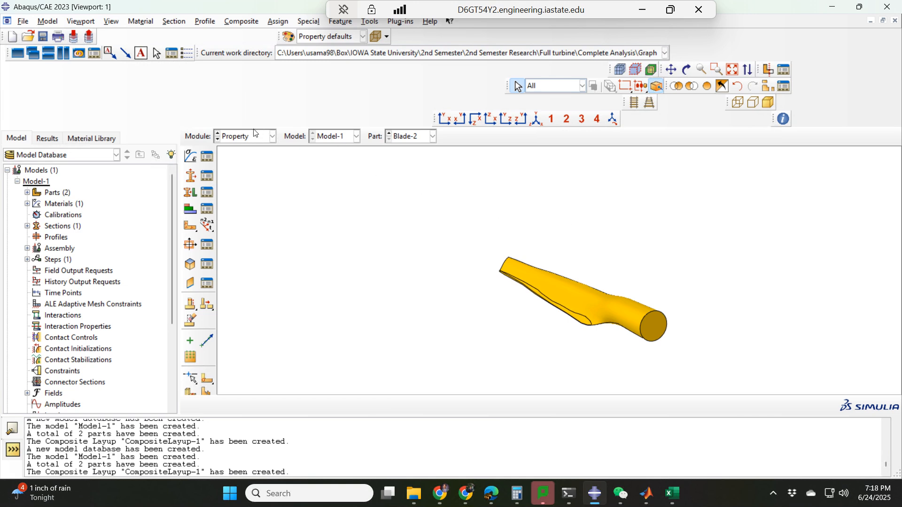
Switch to the Assembly module and create dependent instances of Blade-1 and Blade-2
{"action": "left_click", "coordinate": [240, 137]}
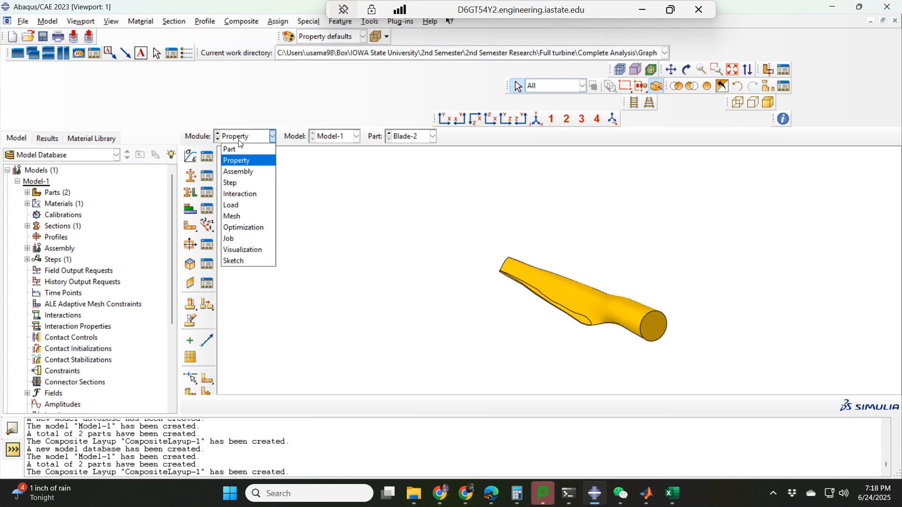
{"action": "left_click", "coordinate": [237, 172]}
{"action": "left_click", "coordinate": [193, 159]}
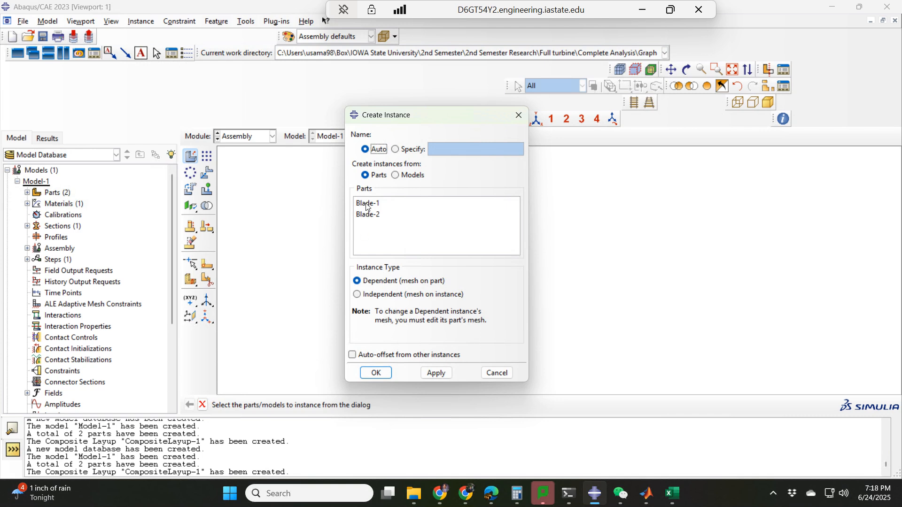
{"action": "left_click_drag", "start_coordinate": [367, 207], "coordinate": [369, 215]}
{"action": "left_click", "coordinate": [436, 374]}
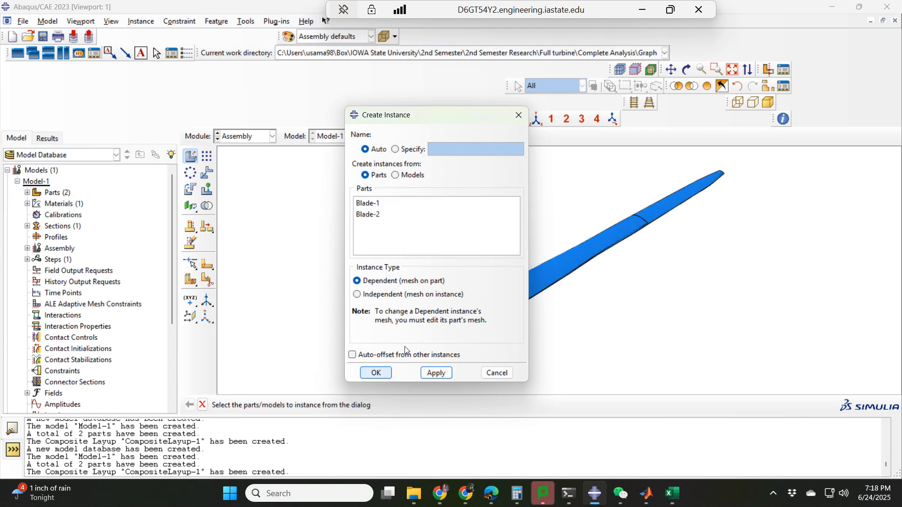
{"action": "left_click", "coordinate": [518, 116]}
{"action": "left_click_drag", "start_coordinate": [479, 238], "coordinate": [638, 82], "text": "ctrl+alt"}
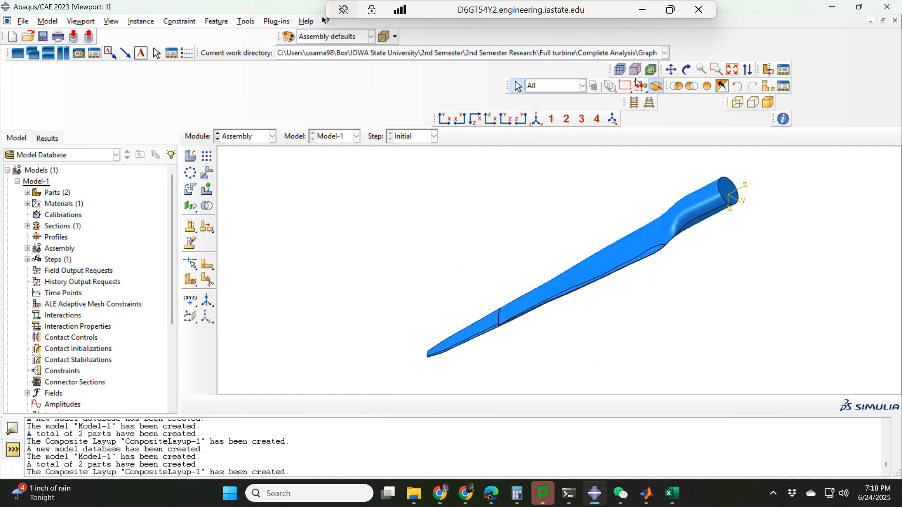
{"action": "left_click", "coordinate": [639, 11]}
{"action": "left_click", "coordinate": [740, 493]}
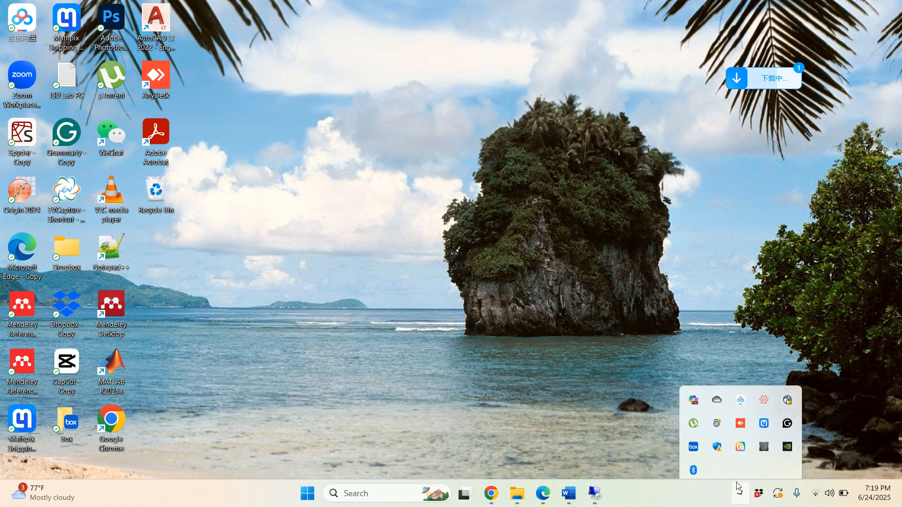